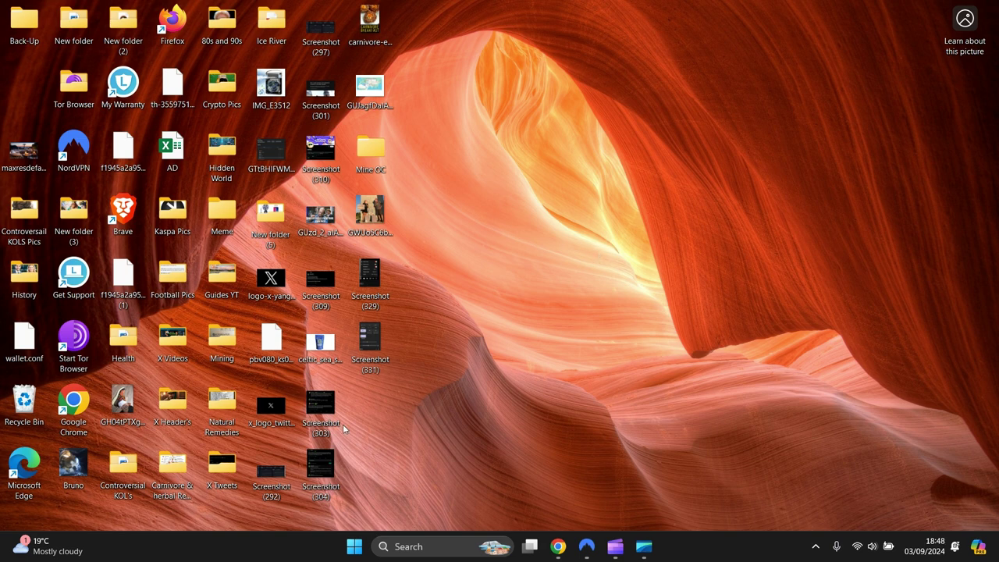
# Step: Search the Start menu for 'sett' and launch the Settings app
pyautogui.click(355, 550)
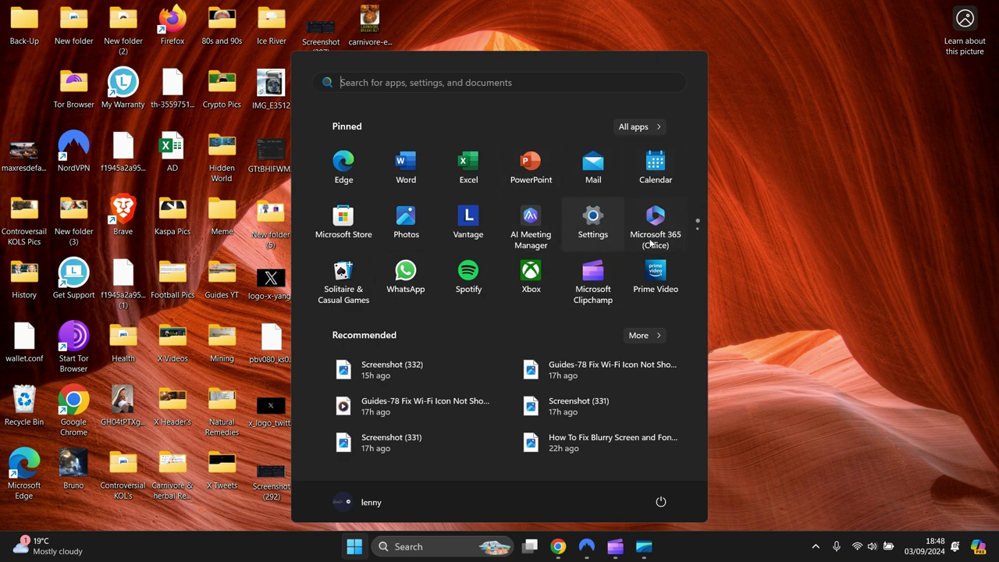
pyautogui.click(426, 84)
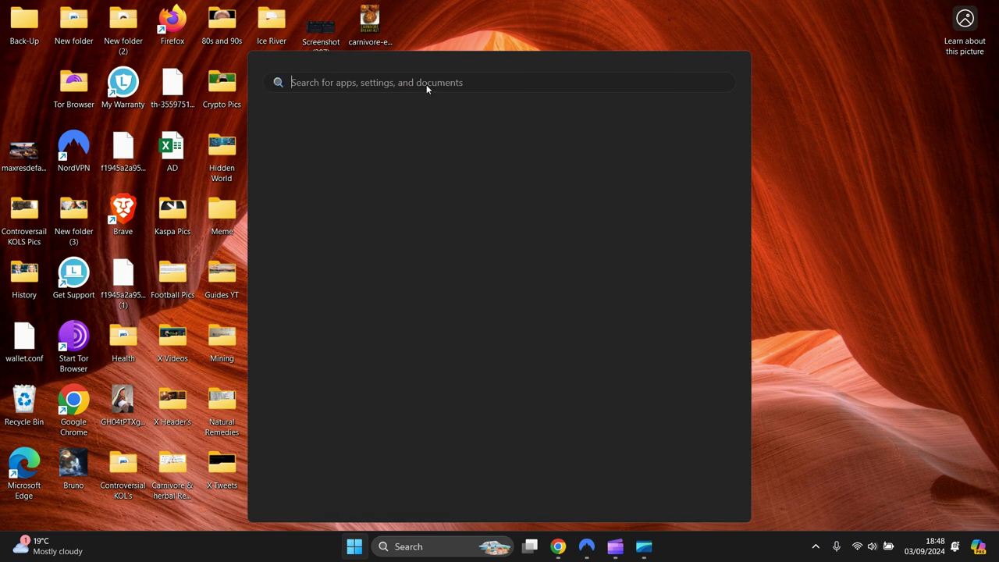
pyautogui.write('sett')
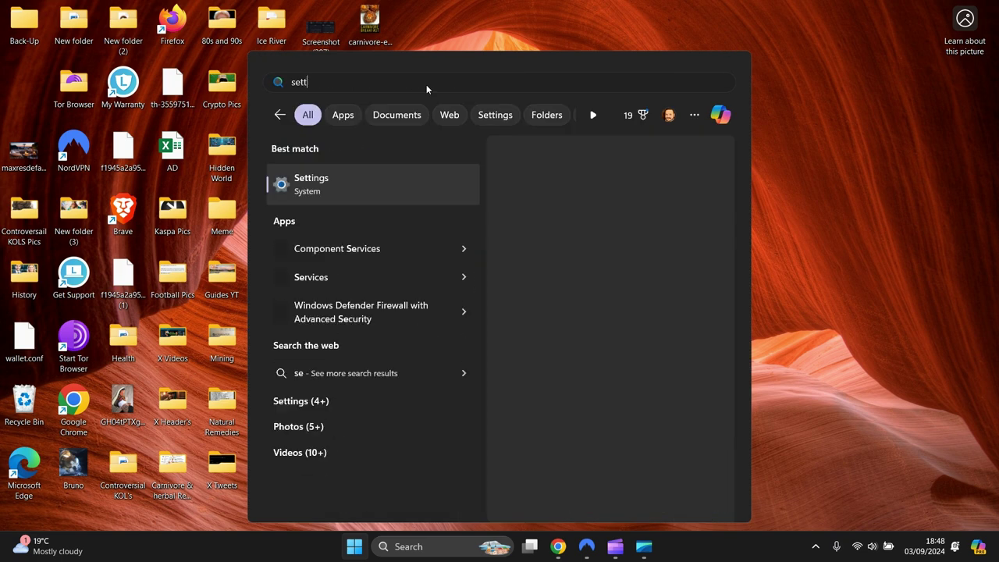
pyautogui.click(319, 183)
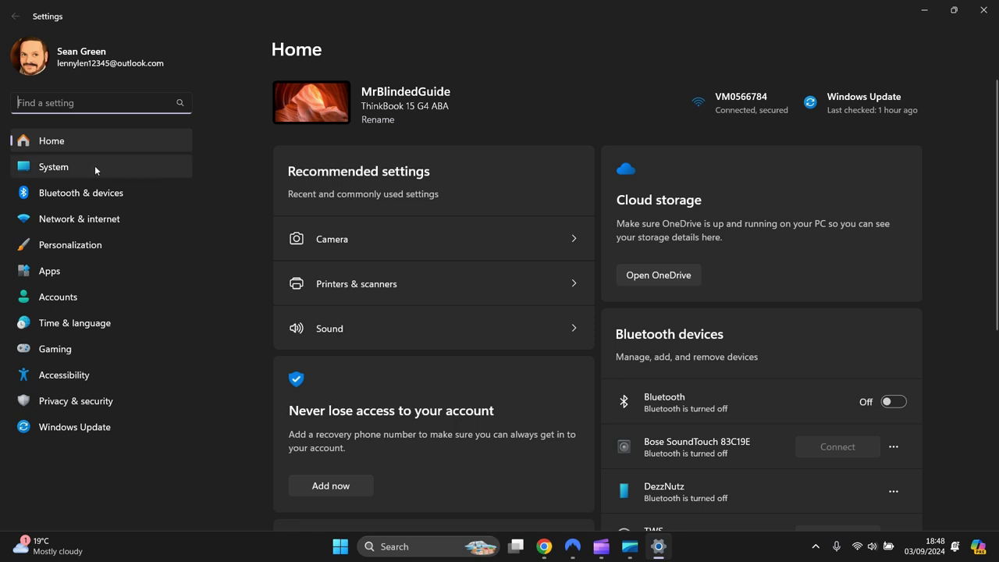
# Step: Go to System > Display and scroll down to Scale & layout
pyautogui.click(95, 164)
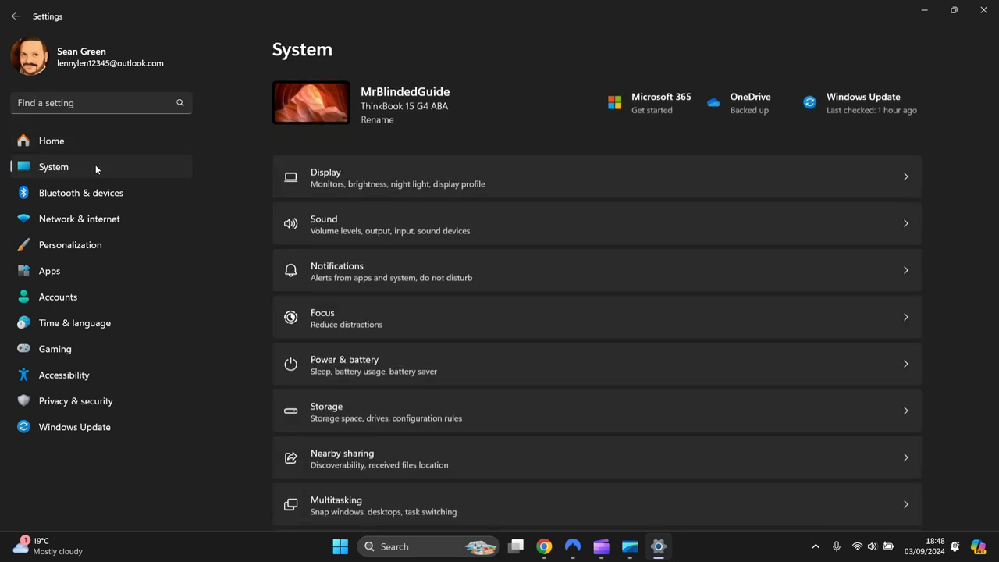
pyautogui.click(549, 179)
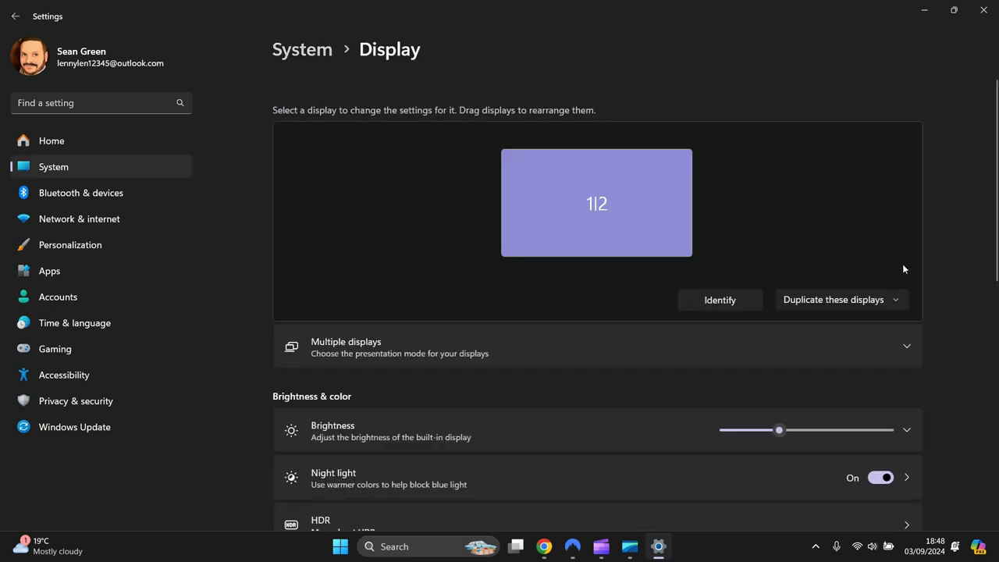
pyautogui.scroll(-1, 959, 312)
pyautogui.scroll(-1, 959, 312)
pyautogui.scroll(-2, 959, 312)
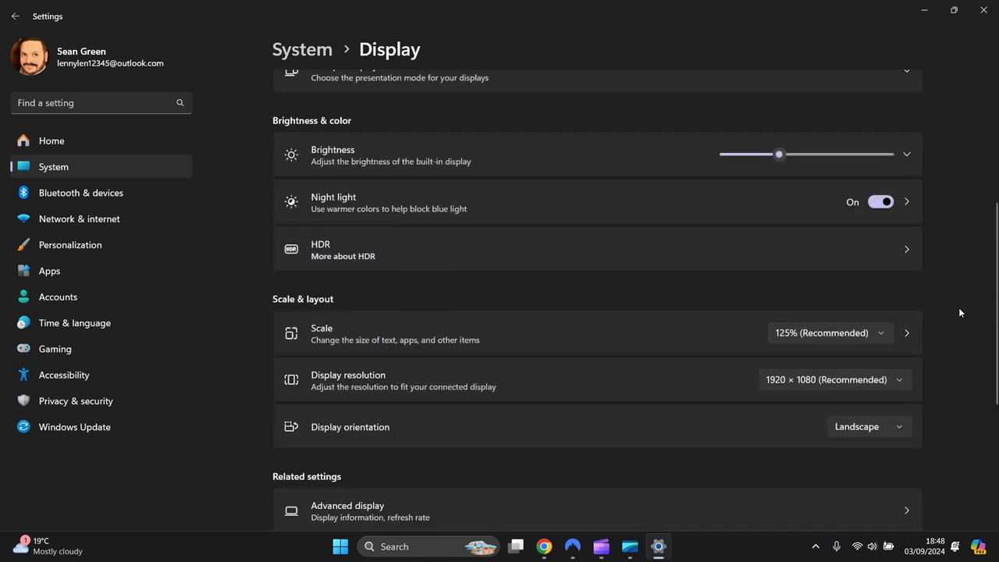
pyautogui.scroll(-1, 959, 312)
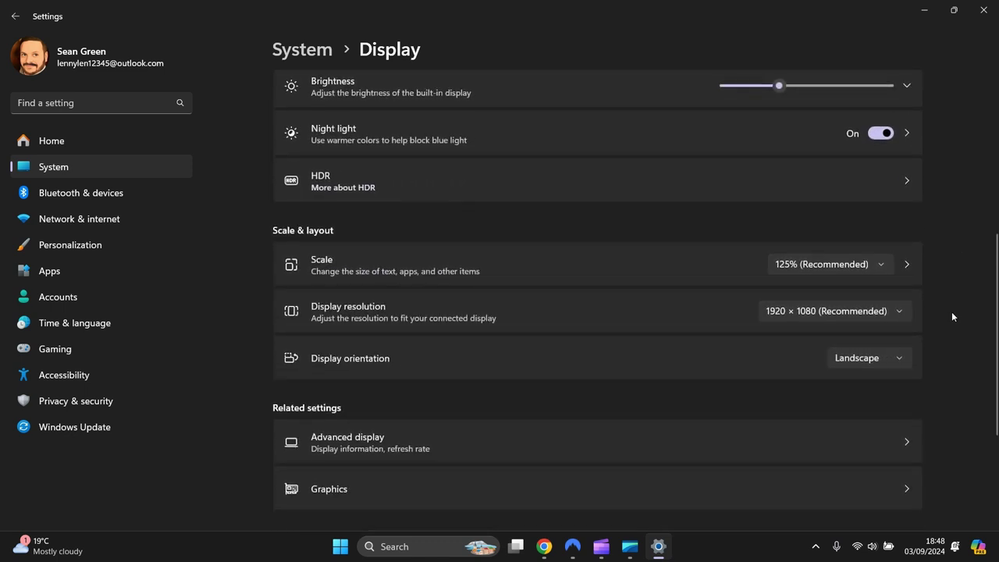
# Step: Change the display scale to 100%, then back to 125% (Recommended)
pyautogui.click(882, 267)
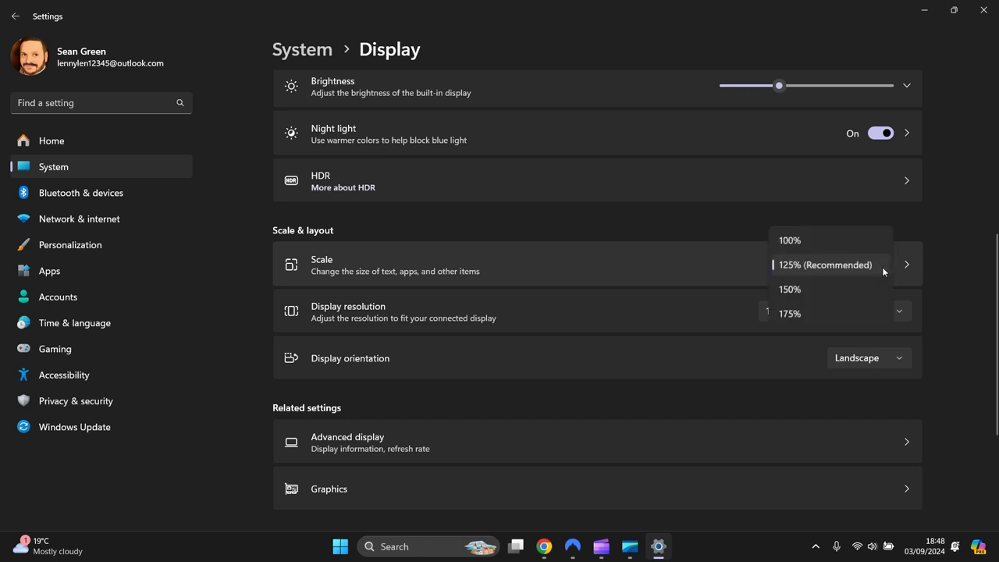
pyautogui.click(816, 238)
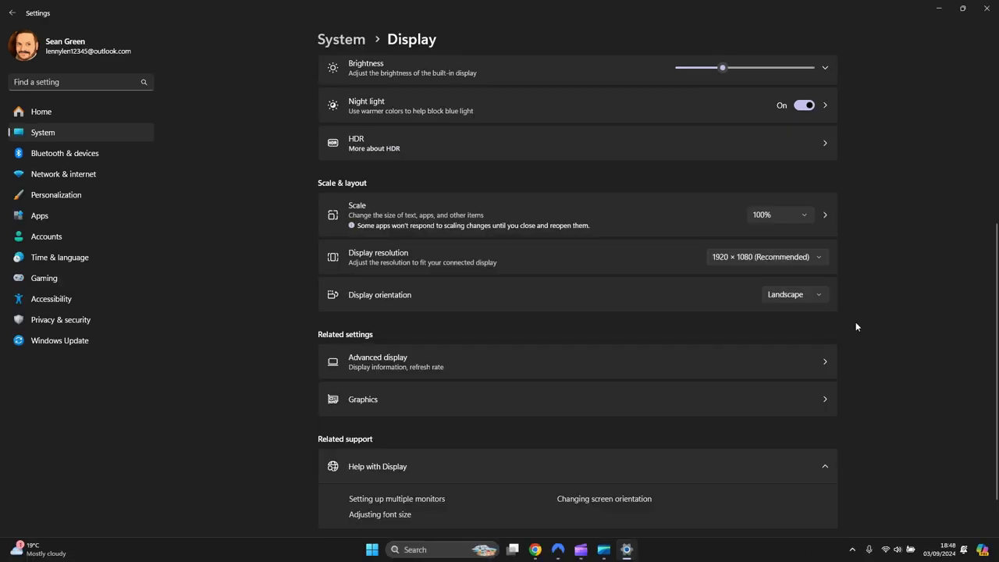
pyautogui.press('space')
pyautogui.press('Down')
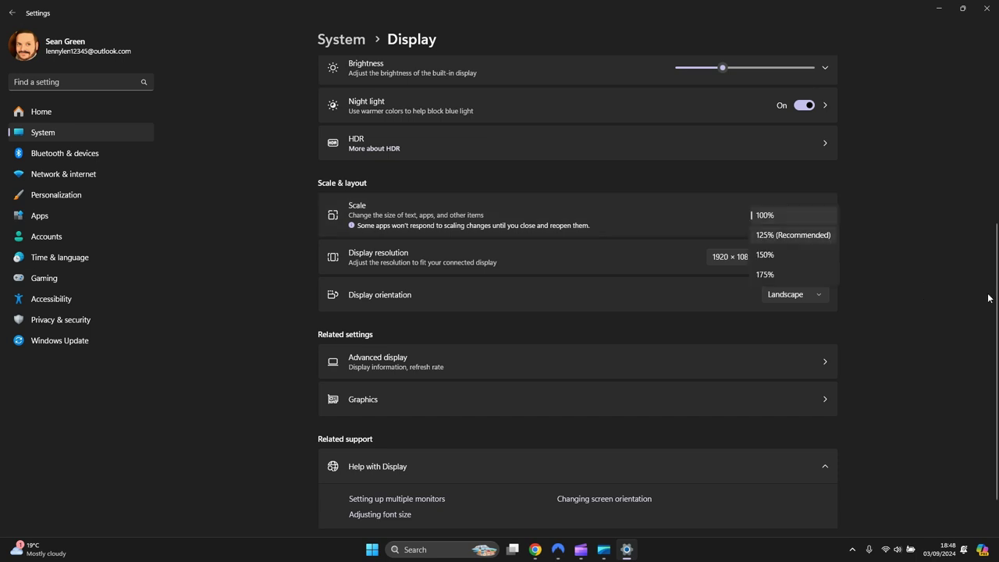
pyautogui.press('Return')
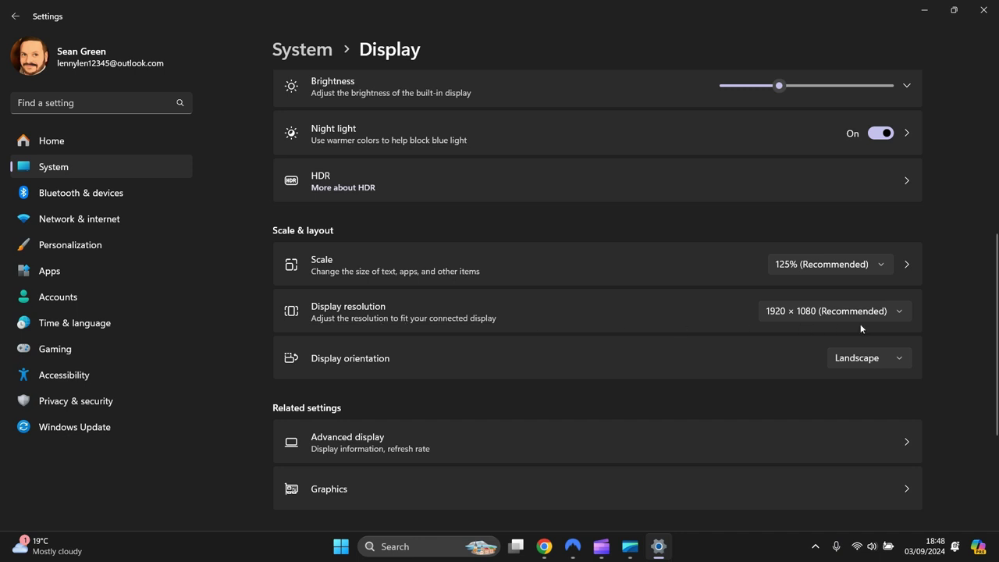
pyautogui.click(898, 311)
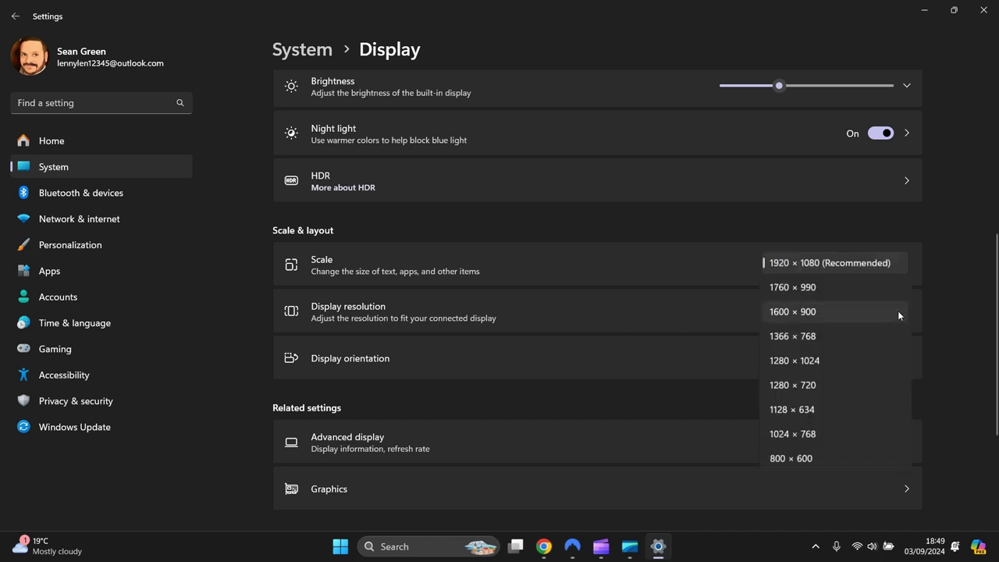
pyautogui.click(836, 284)
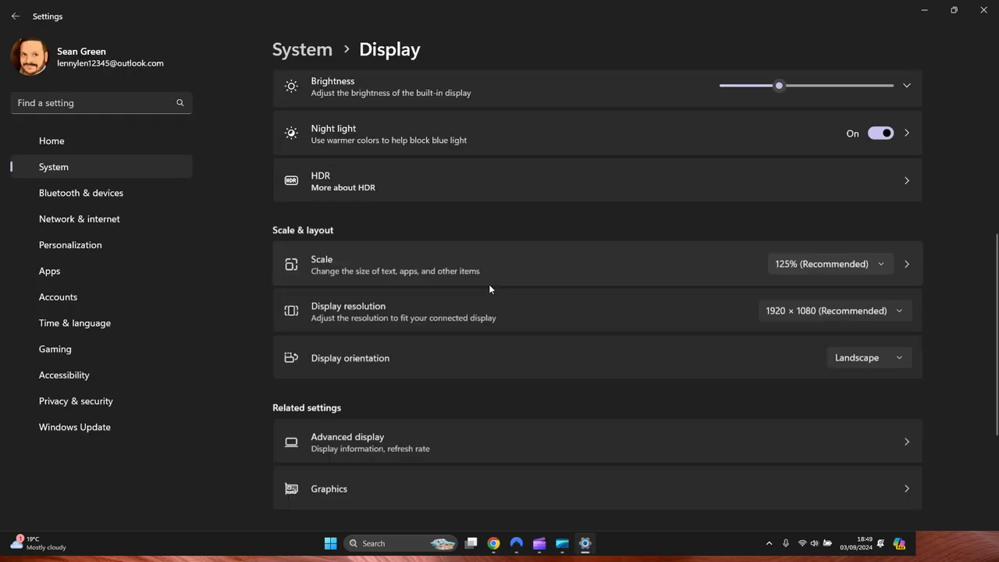
pyautogui.click(905, 313)
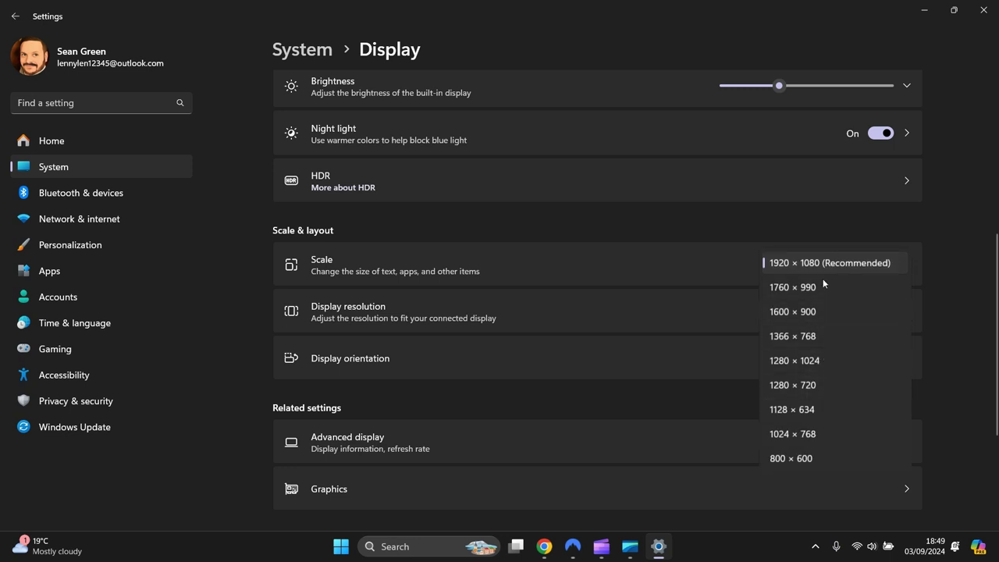
pyautogui.click(942, 293)
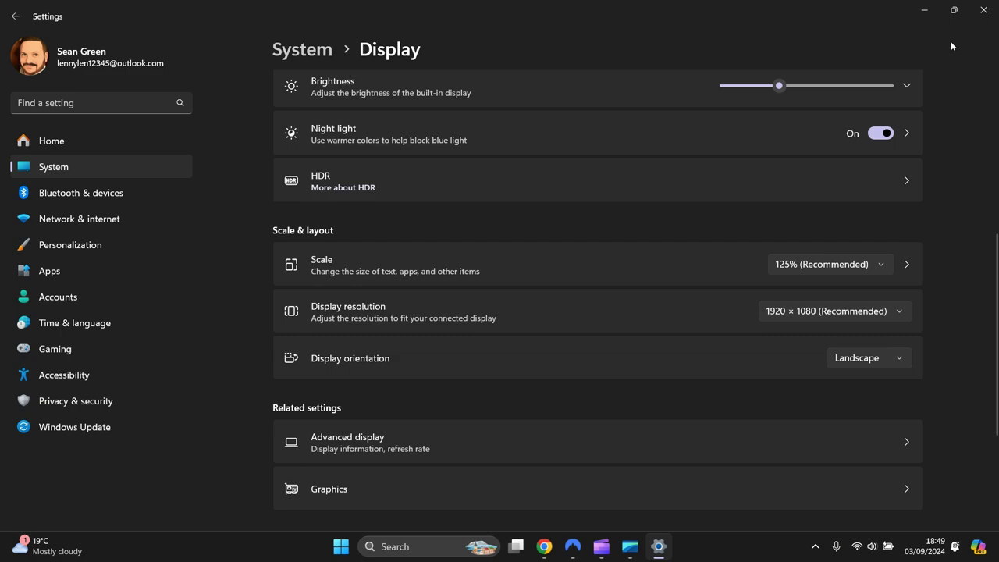
# Step: Close Settings, relaunch it from the Start menu, then close it again
pyautogui.click(984, 15)
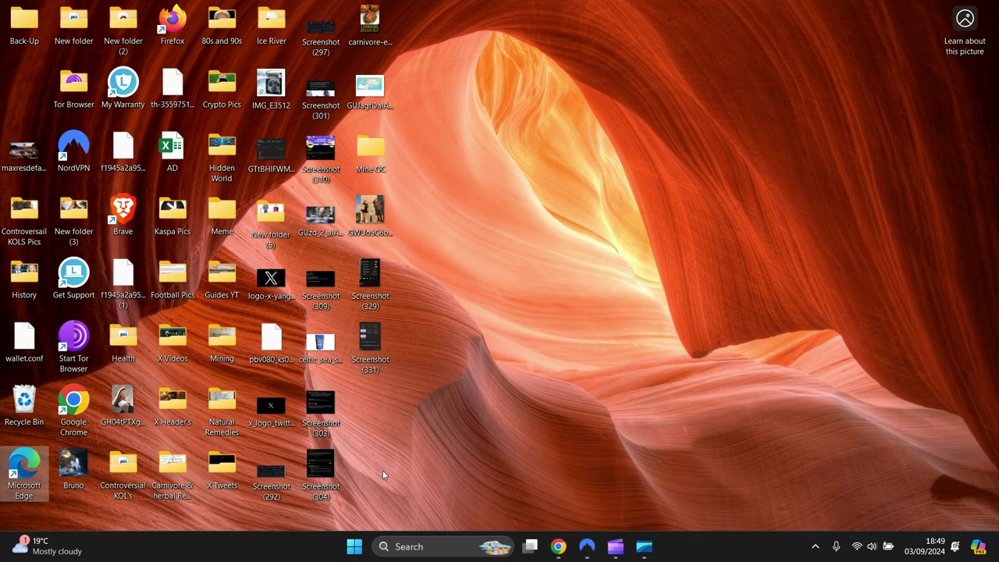
pyautogui.click(355, 547)
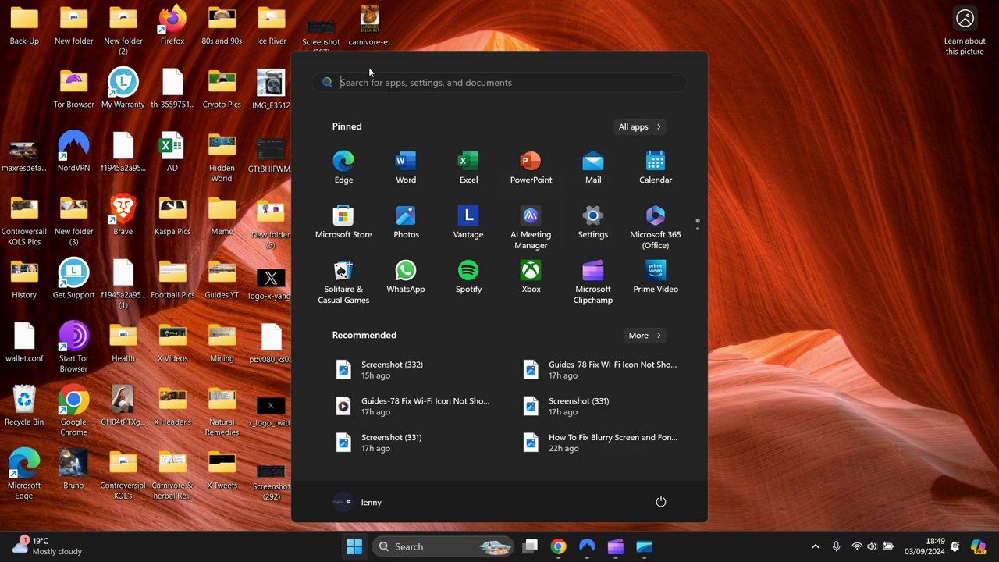
pyautogui.click(591, 218)
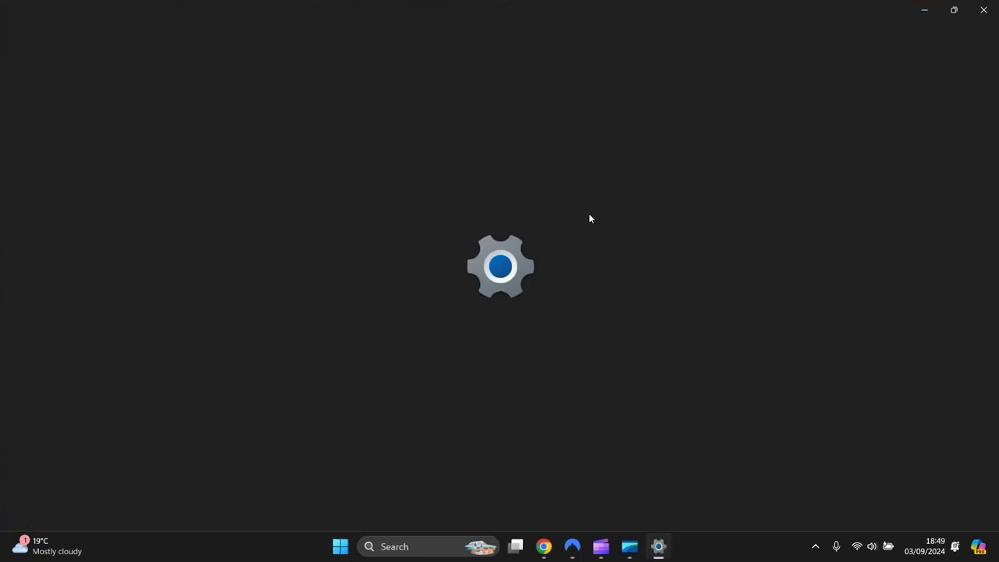
pyautogui.click(980, 12)
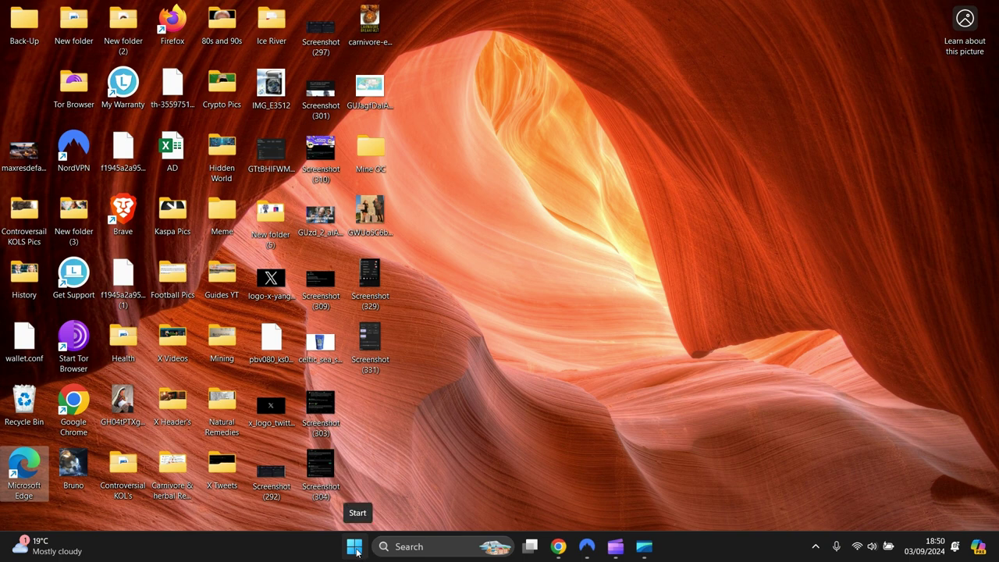
# Step: Search the Start menu for 'devi' and launch Device Manager
pyautogui.click(356, 550)
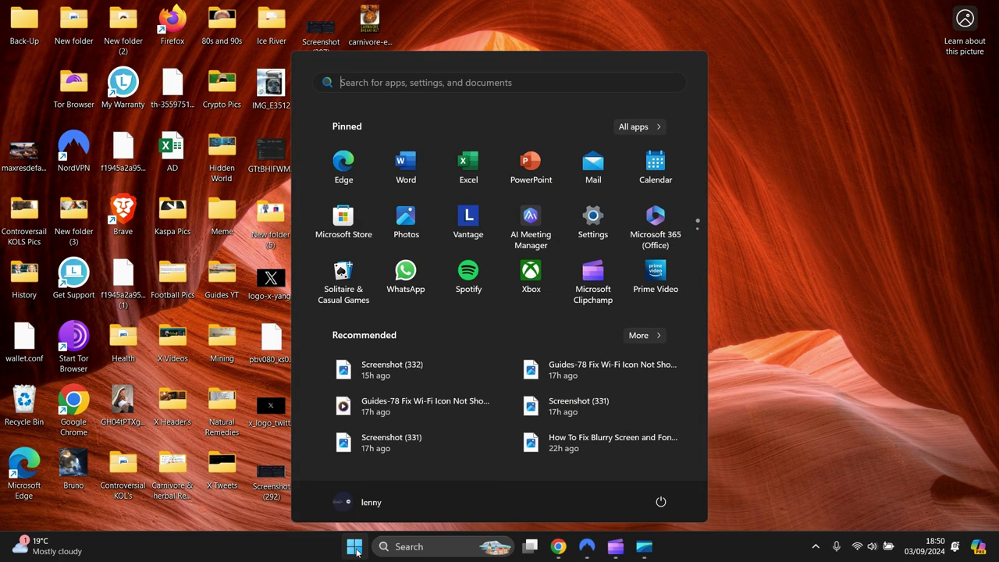
pyautogui.write('d')
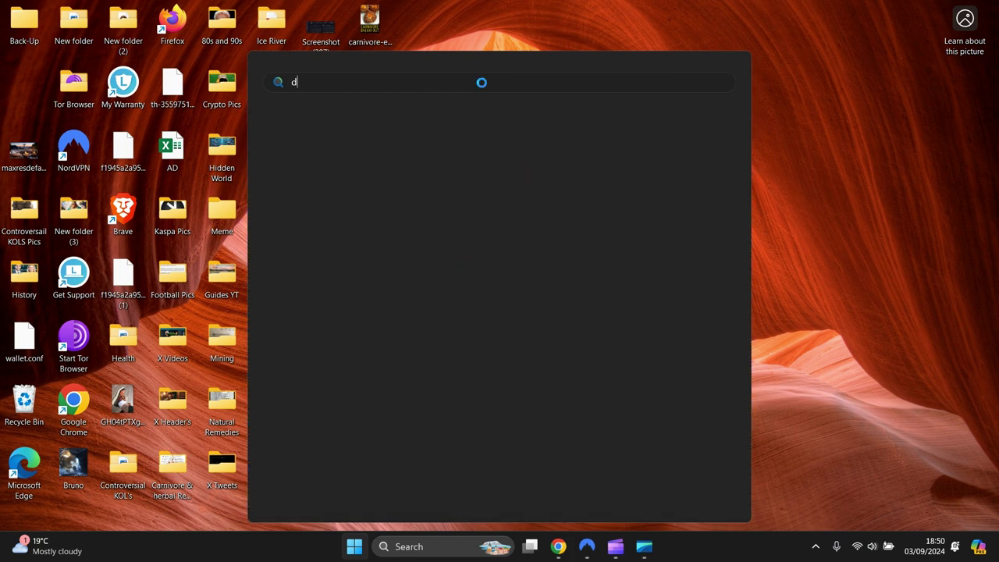
pyautogui.write('evice Manager')
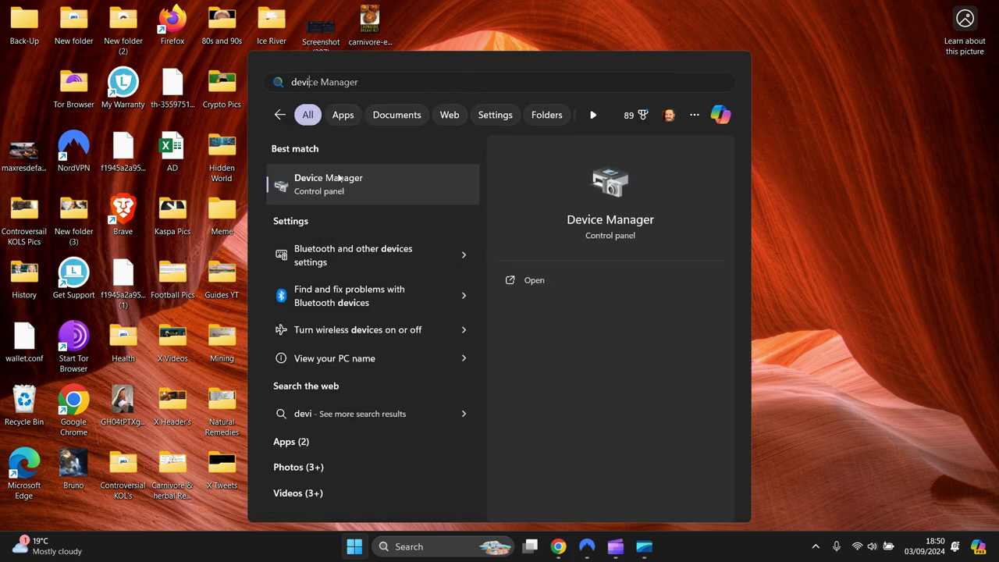
pyautogui.click(339, 180)
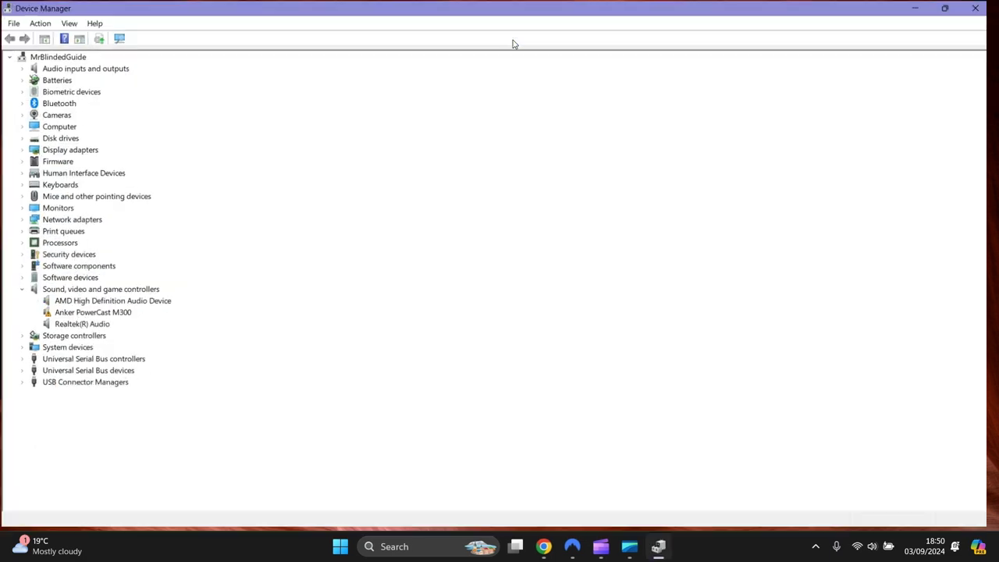
# Step: Maximize, restore, and drag the Device Manager window to the screen centre
pyautogui.click(511, 39)
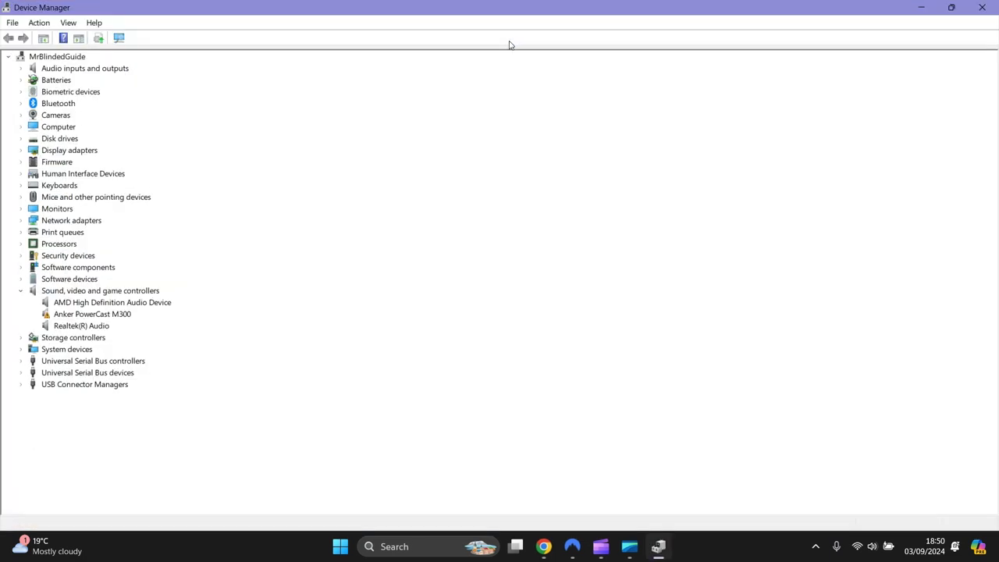
pyautogui.click(951, 7)
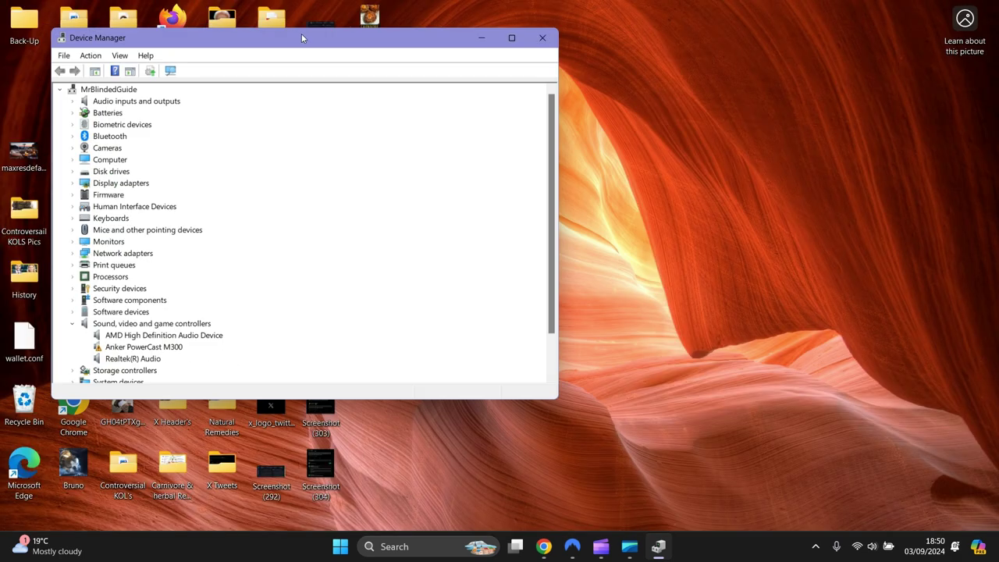
pyautogui.moveTo(301, 37)
pyautogui.mouseDown()
pyautogui.moveTo(551, 69)
pyautogui.moveTo(328, 73)
pyautogui.mouseUp()
pyautogui.moveTo(241, 63)
pyautogui.mouseDown()
pyautogui.moveTo(470, 72)
pyautogui.moveTo(422, 75)
pyautogui.mouseUp()
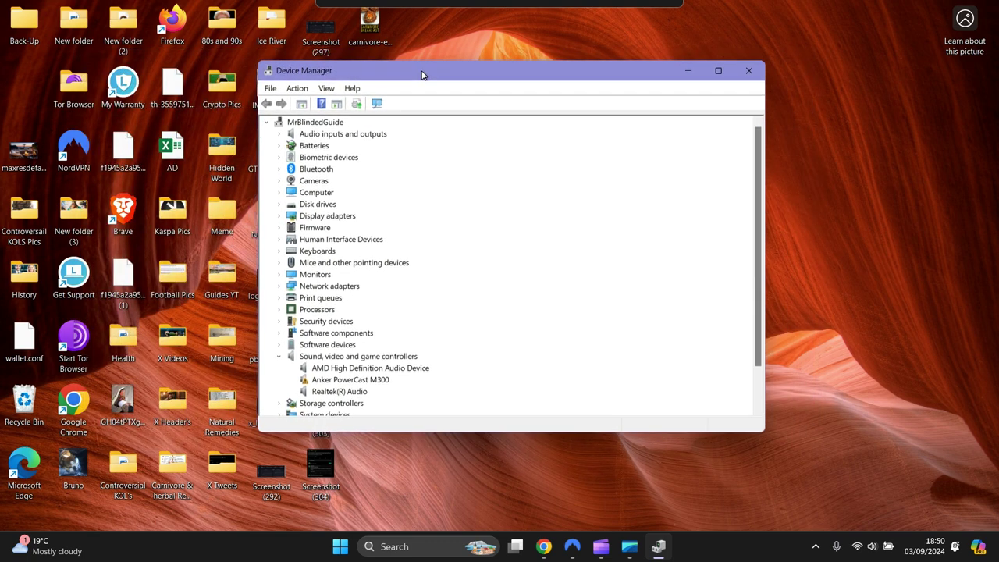
pyautogui.moveTo(500, 74)
pyautogui.mouseDown()
pyautogui.moveTo(477, 77)
pyautogui.moveTo(488, 82)
pyautogui.mouseUp()
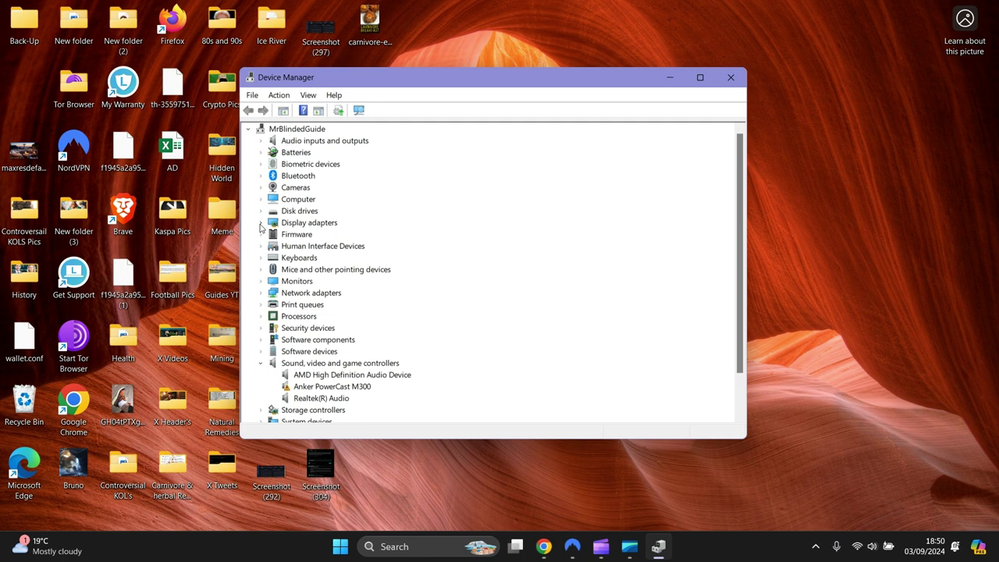
# Step: Auto-search for an AMD Radeon (TM) Graphics driver update; the best driver is already installed
pyautogui.click(262, 226)
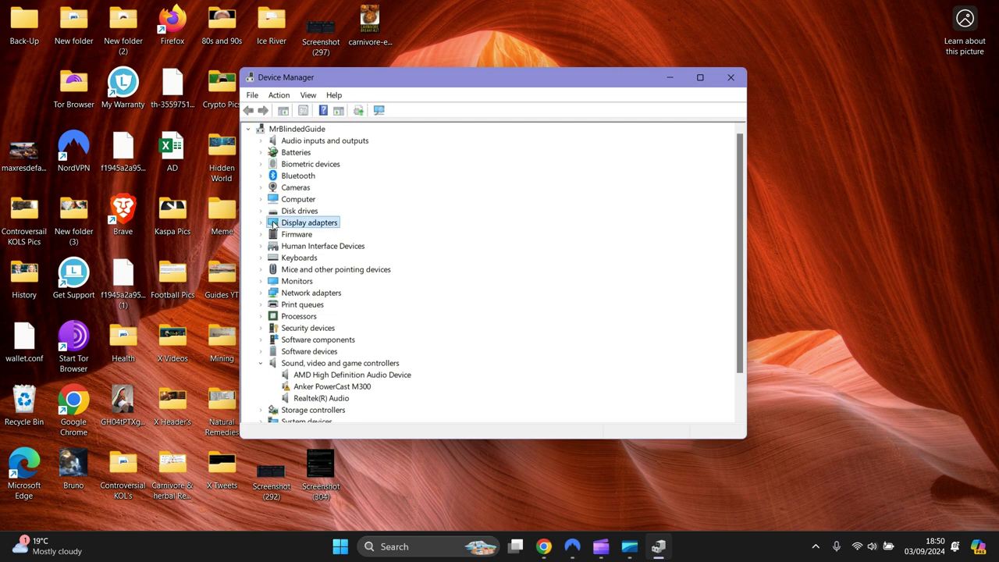
pyautogui.click(261, 223)
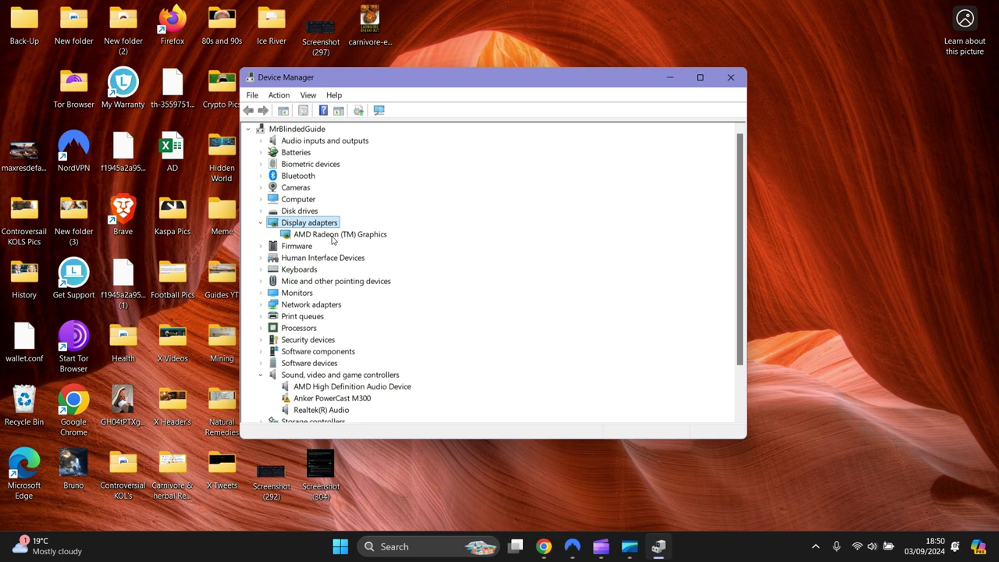
pyautogui.click(333, 235)
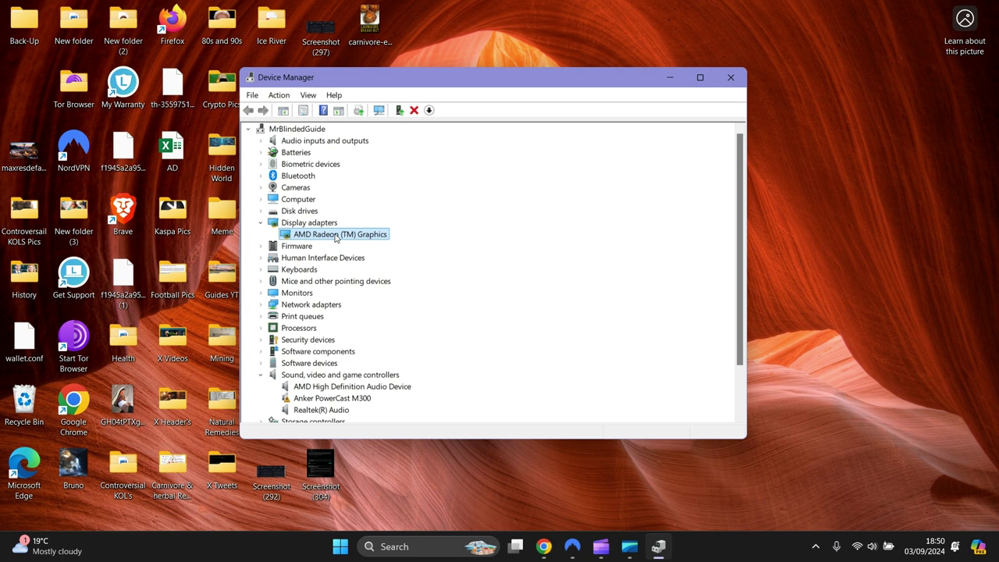
pyautogui.rightClick(336, 238)
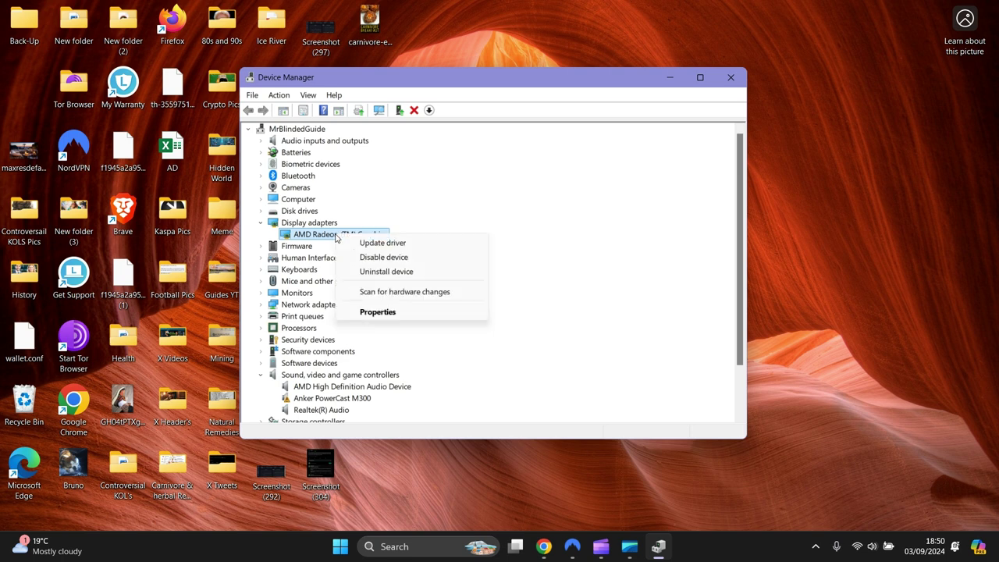
pyautogui.click(383, 243)
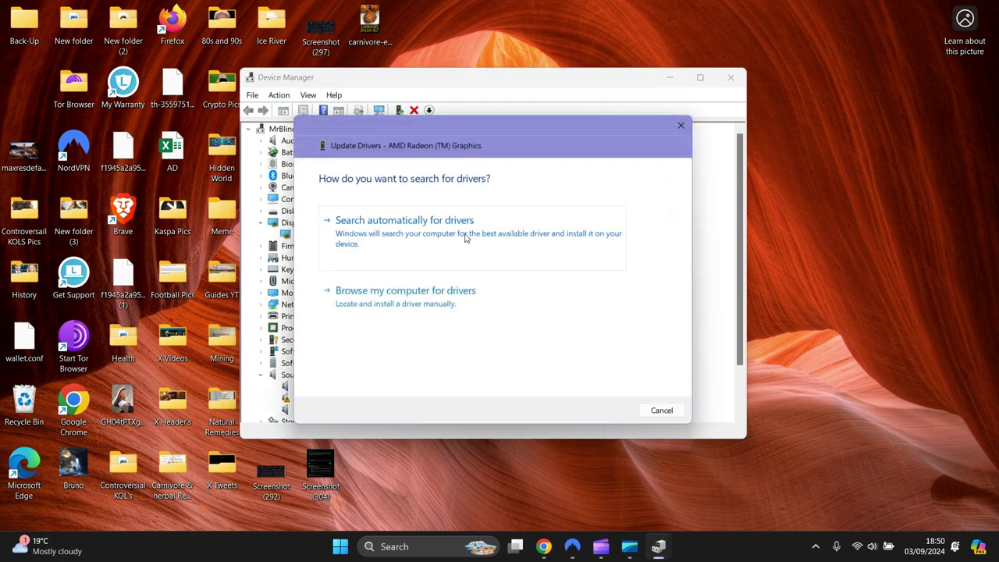
pyautogui.click(414, 238)
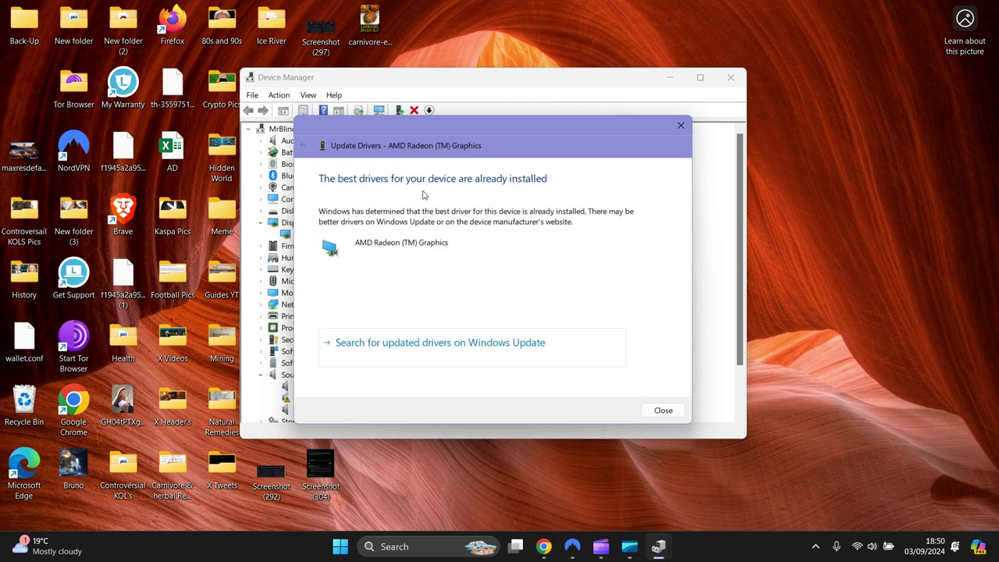
pyautogui.click(654, 411)
pyautogui.click(307, 223)
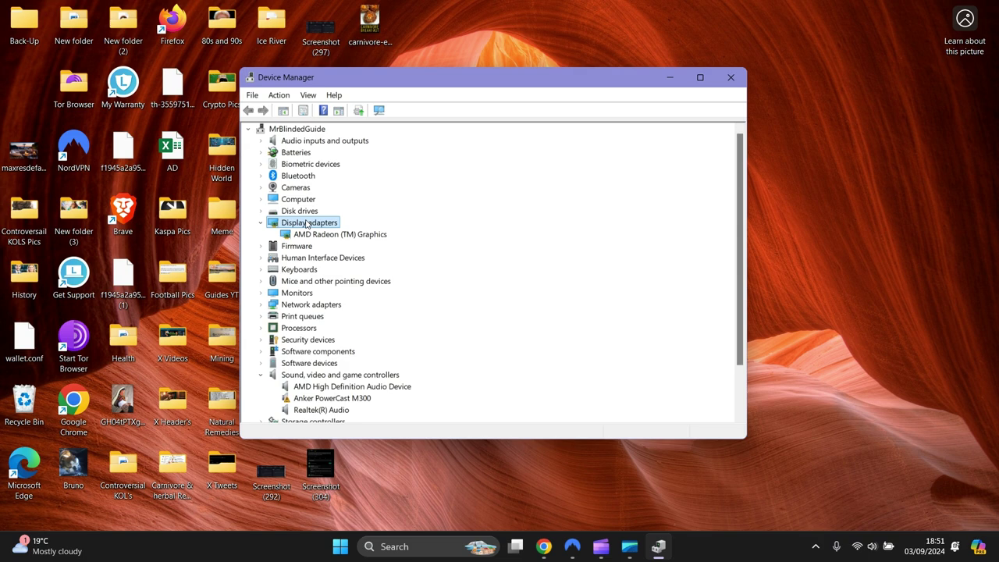
# Step: Scan Display adapters for hardware changes and reselect AMD Radeon (TM) Graphics
pyautogui.rightClick(307, 223)
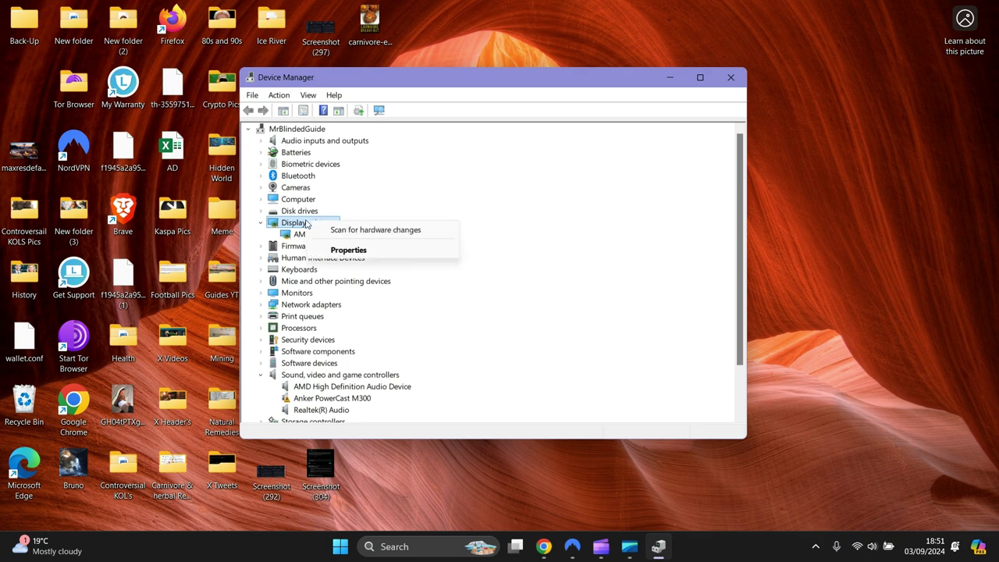
pyautogui.click(366, 231)
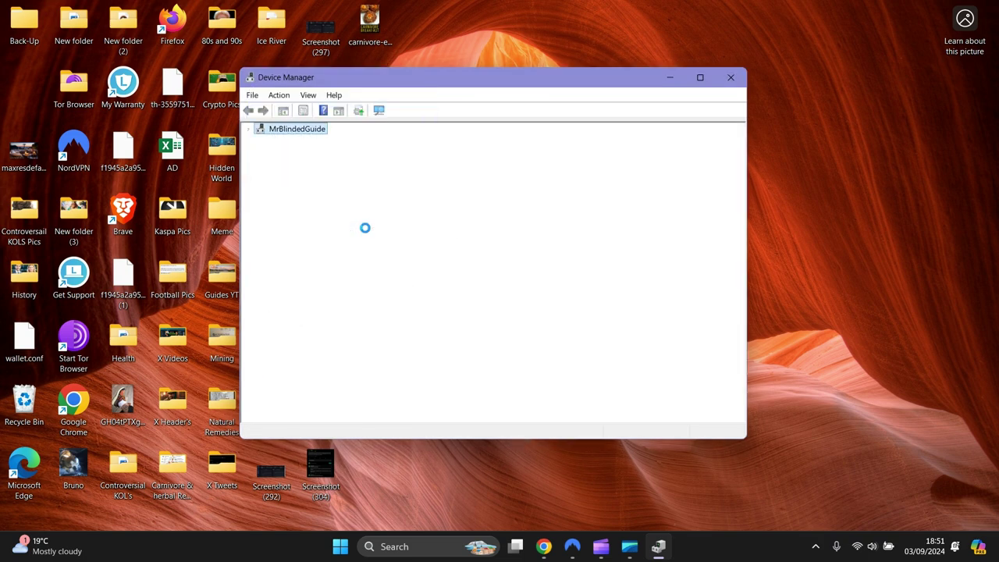
pyautogui.click(335, 235)
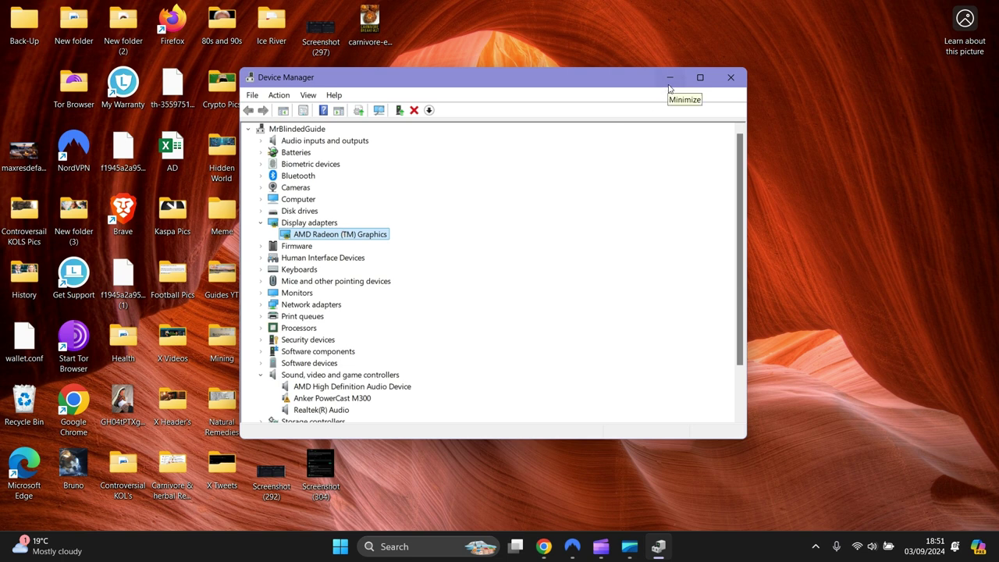
# Step: Dismiss the Device Manager window to return to the desktop
pyautogui.click(724, 77)
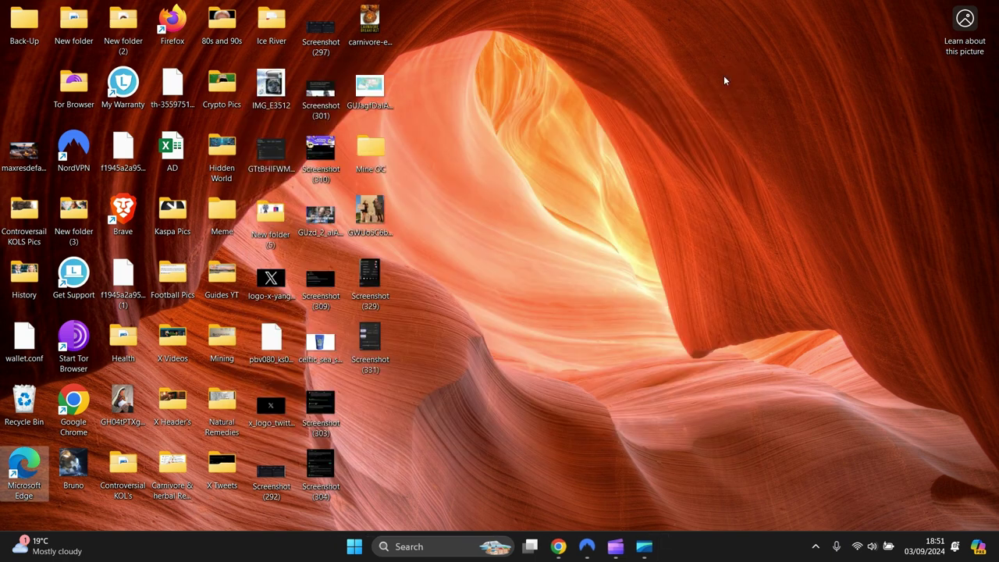